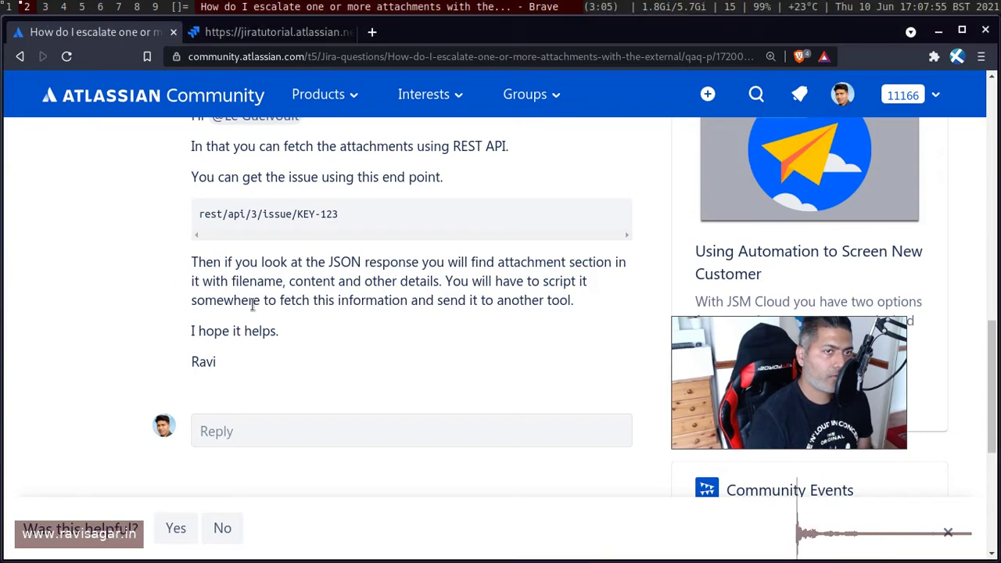
# Scroll up and down through the current page to review its contents.
pyautogui.scroll(2, 386, 305)
pyautogui.scroll(9, 386, 305)
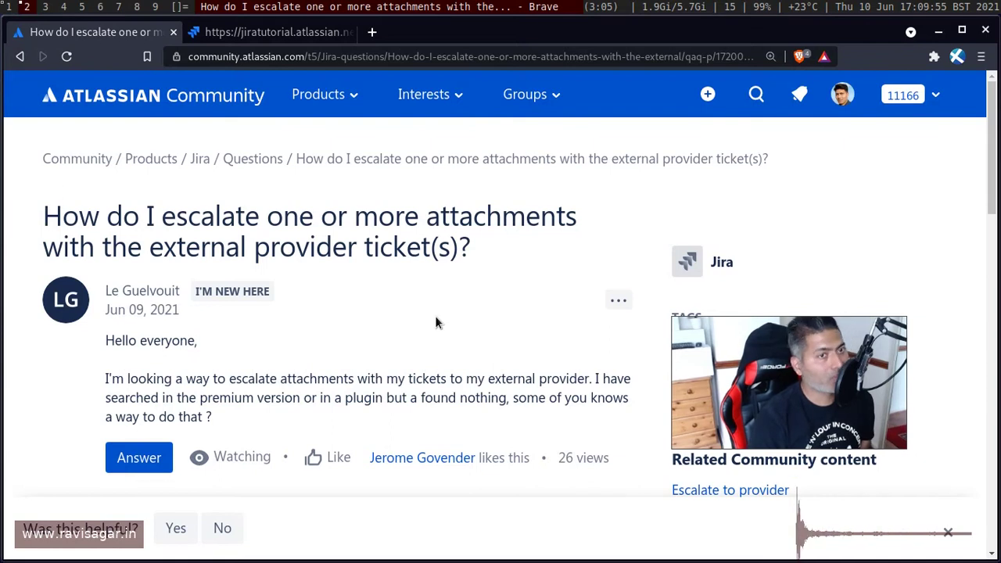
pyautogui.scroll(-3, 432, 324)
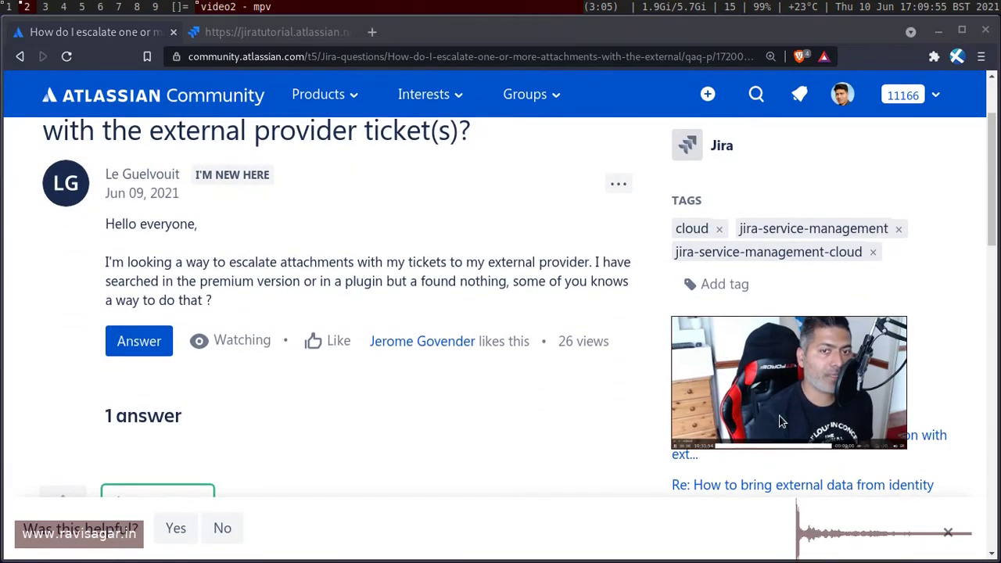
pyautogui.moveTo(772, 395); pyautogui.dragTo(867, 508)
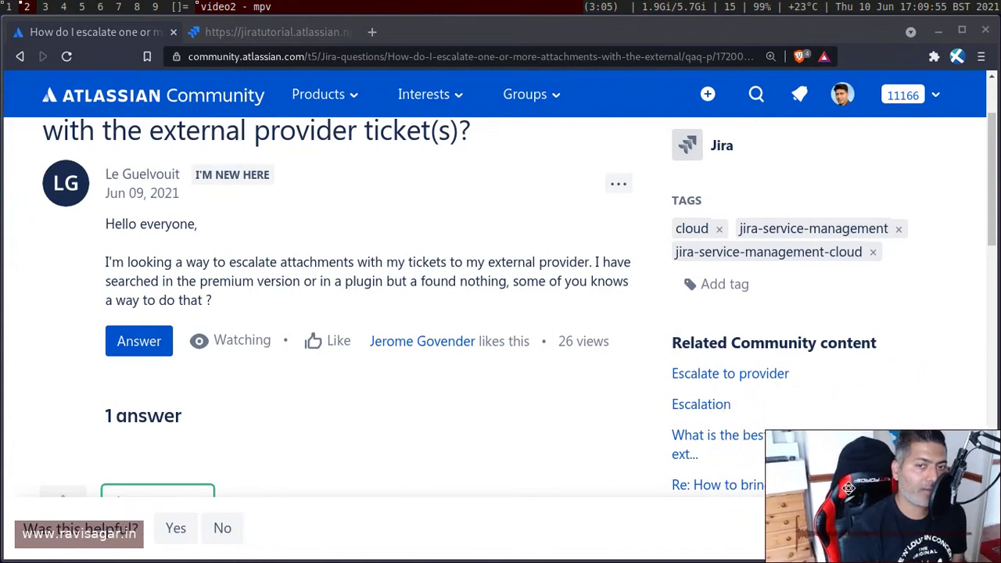
pyautogui.scroll(3, 461, 381)
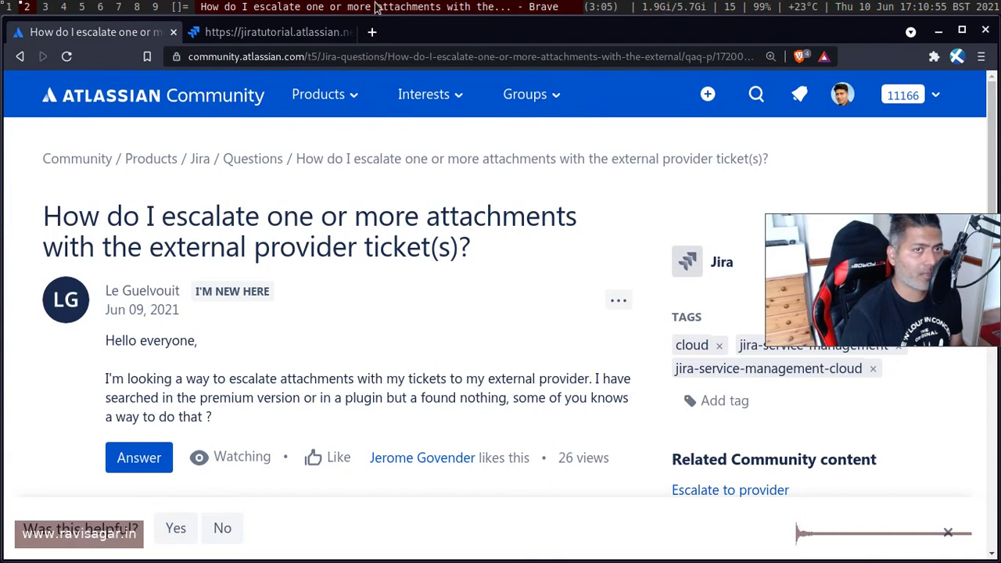
# Copy IOSTWO-21 from the REST API tab's address and open its Jira issue page in a new tab.
pyautogui.hotkey('ctrl', 'Tab')
pyautogui.moveTo(449, 57); pyautogui.dragTo(368, 59)
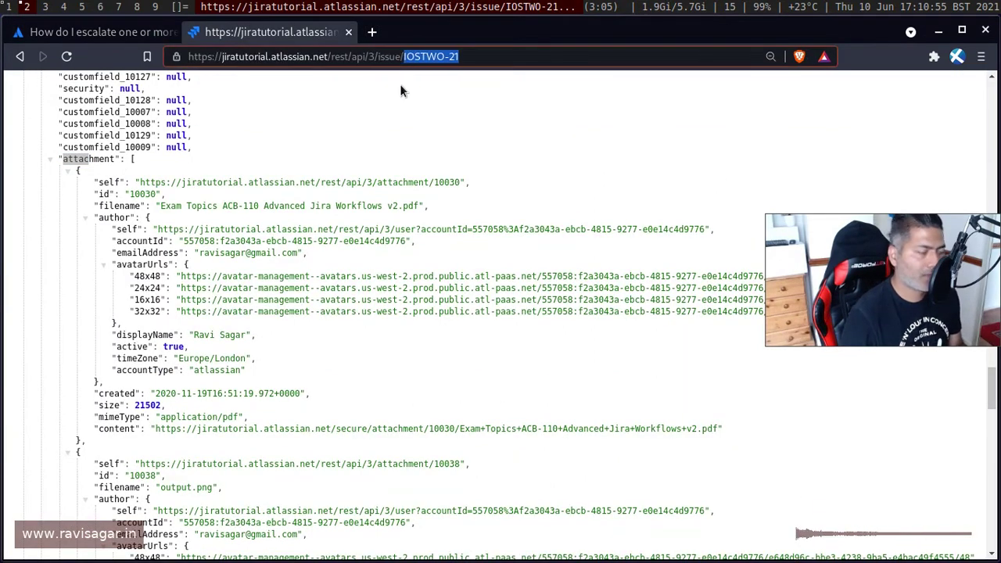
pyautogui.hotkey('ctrl', 'c')
pyautogui.hotkey('ctrl', 't')
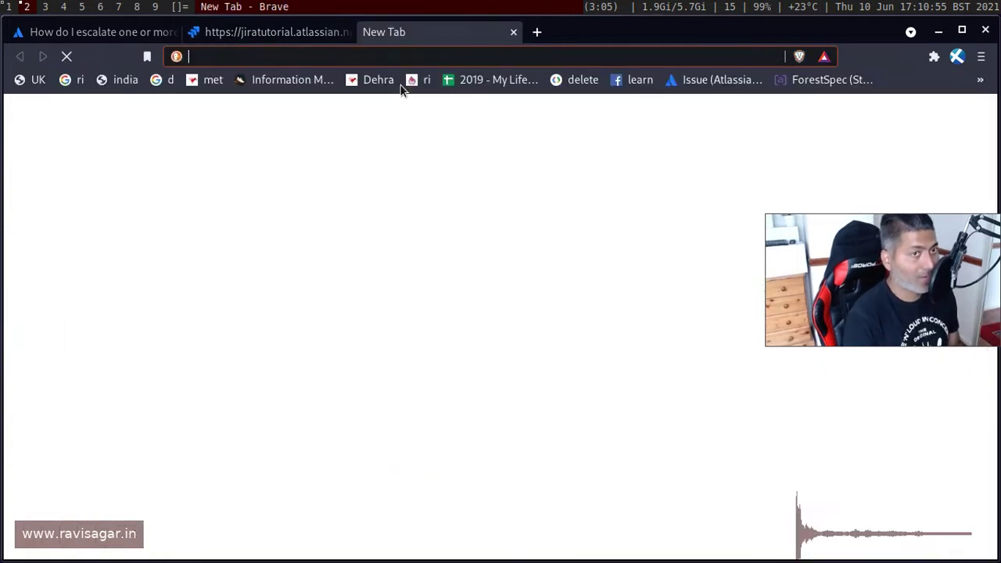
pyautogui.hotkey('ctrl', 'v')
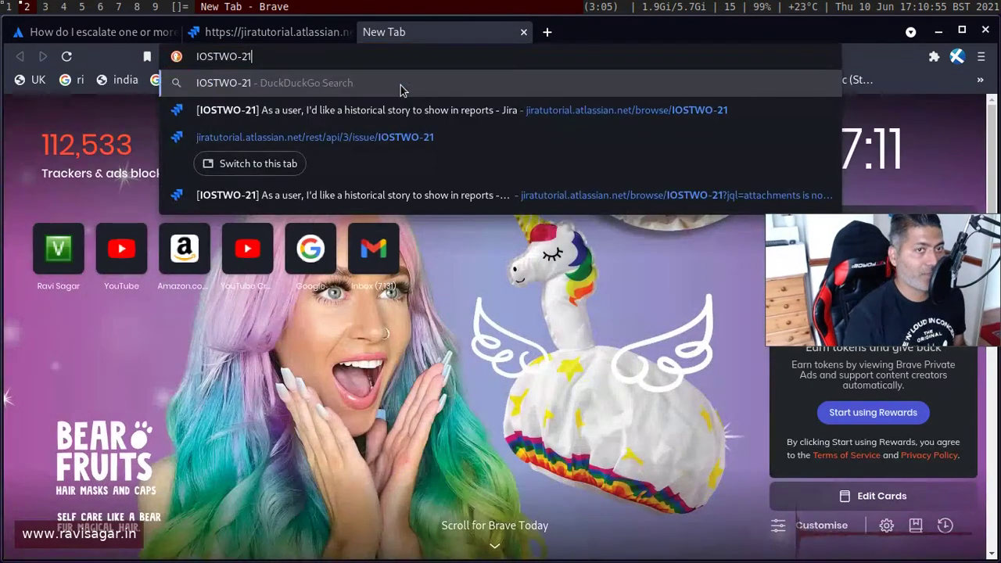
pyautogui.press('Down')
pyautogui.press('Return')
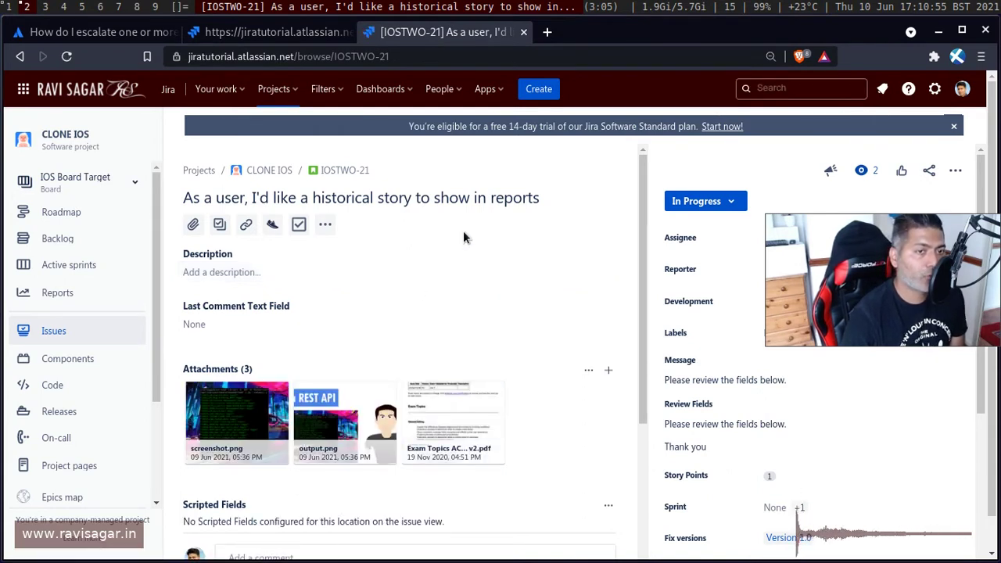
pyautogui.scroll(-1, 463, 230)
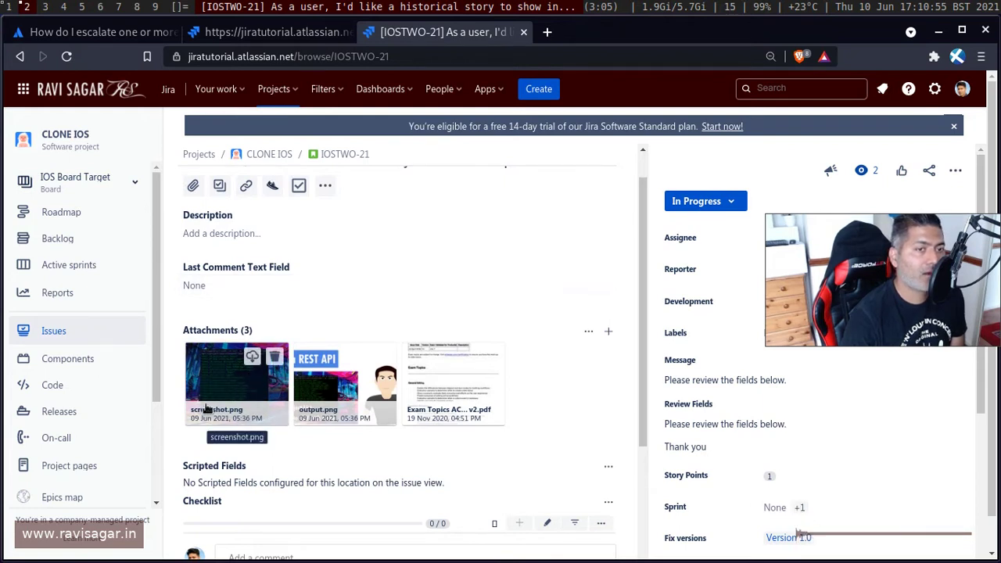
pyautogui.rightClick(239, 379)
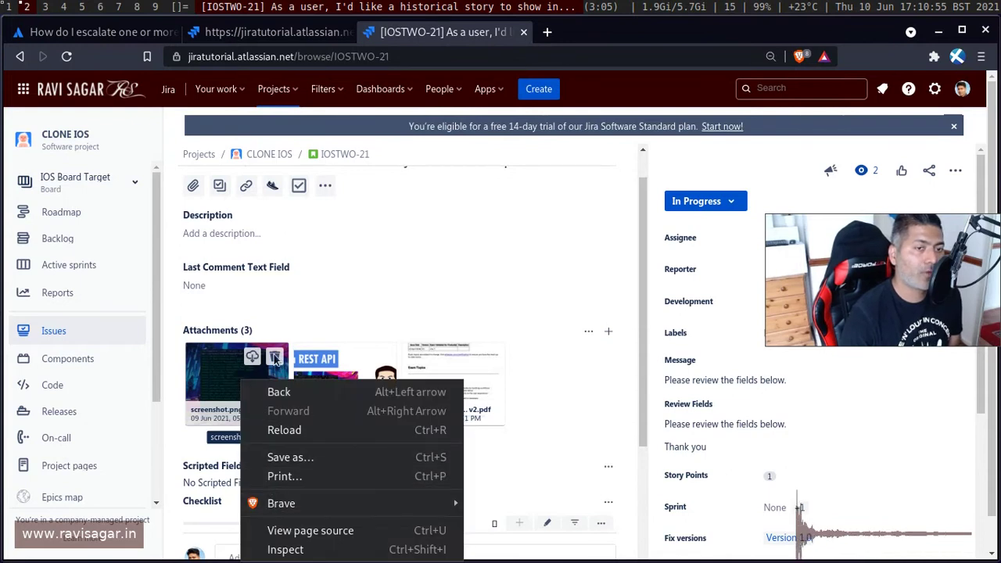
pyautogui.click(529, 226)
pyautogui.scroll(-2, 470, 258)
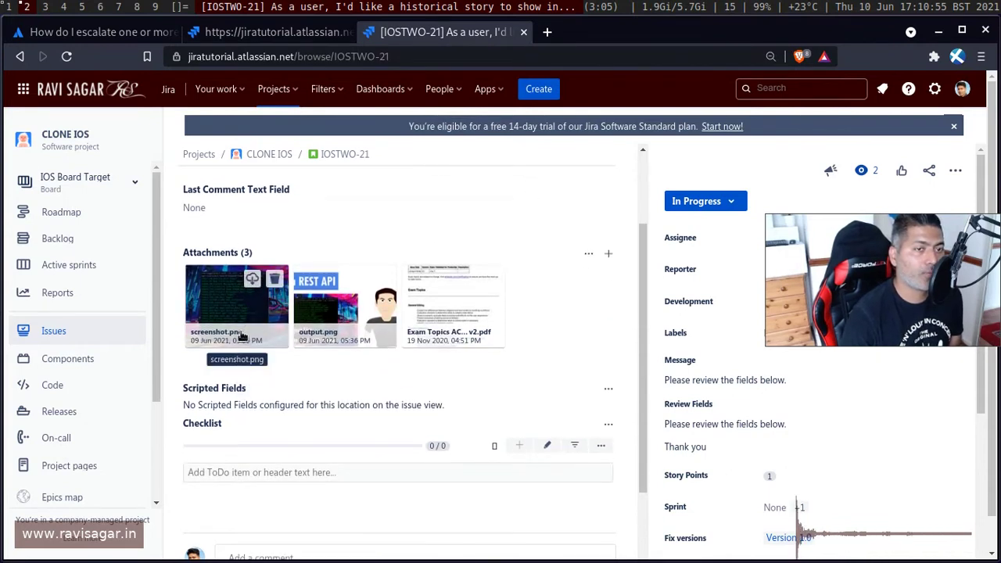
pyautogui.click(241, 304)
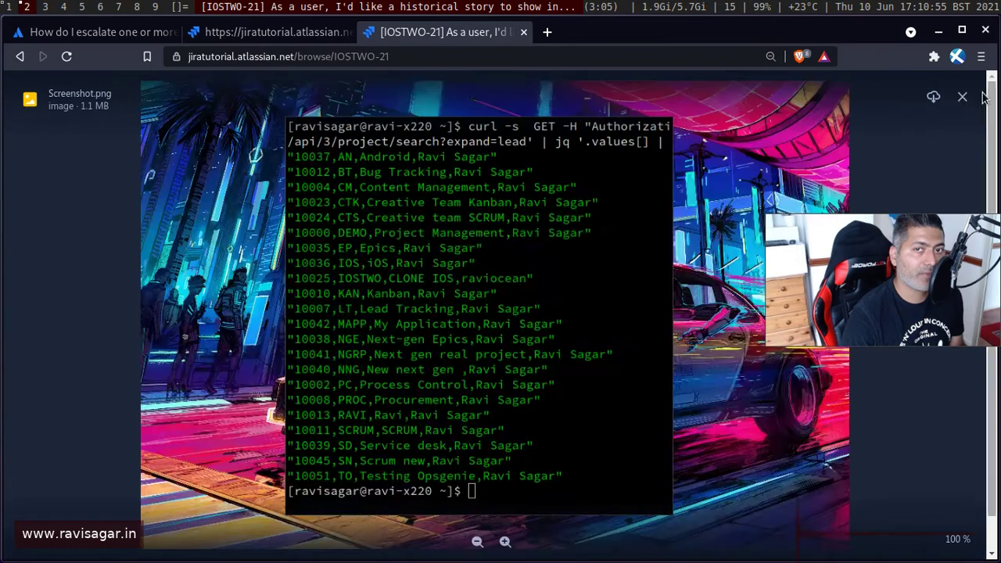
pyautogui.click(962, 96)
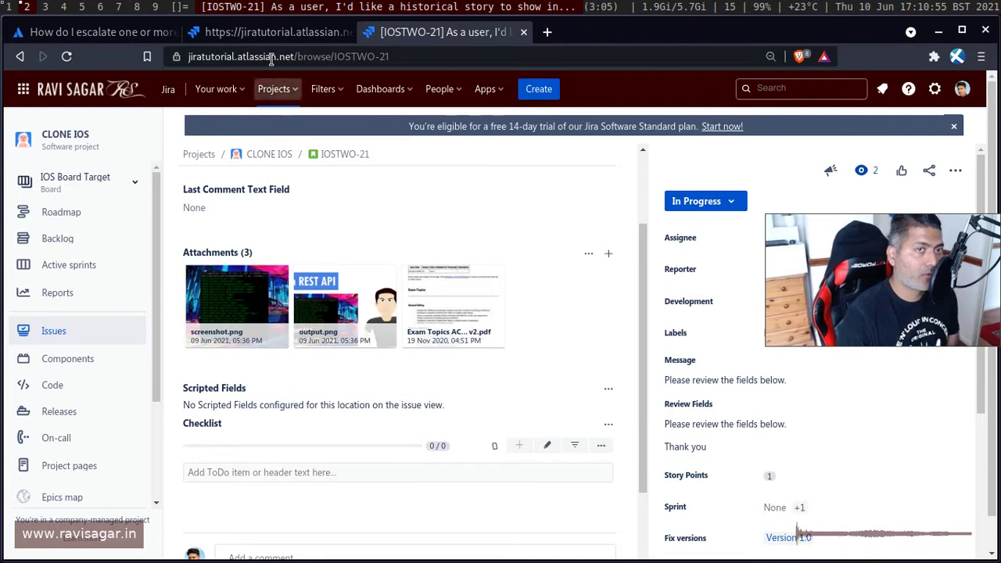
pyautogui.moveTo(413, 55); pyautogui.dragTo(333, 57)
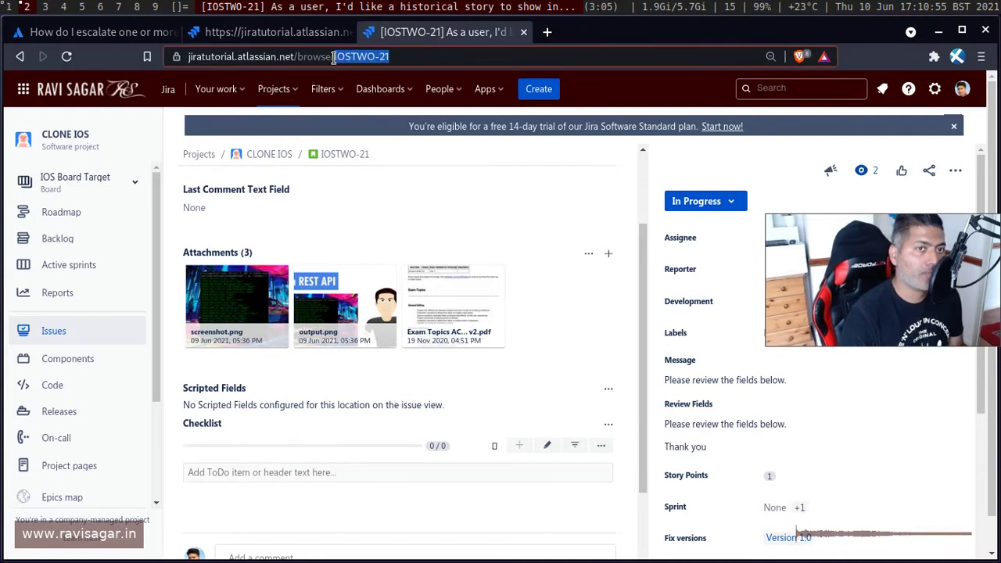
# Back on the REST API tab, jump to the top of the JSON and search for 'attac'.
pyautogui.click(279, 37)
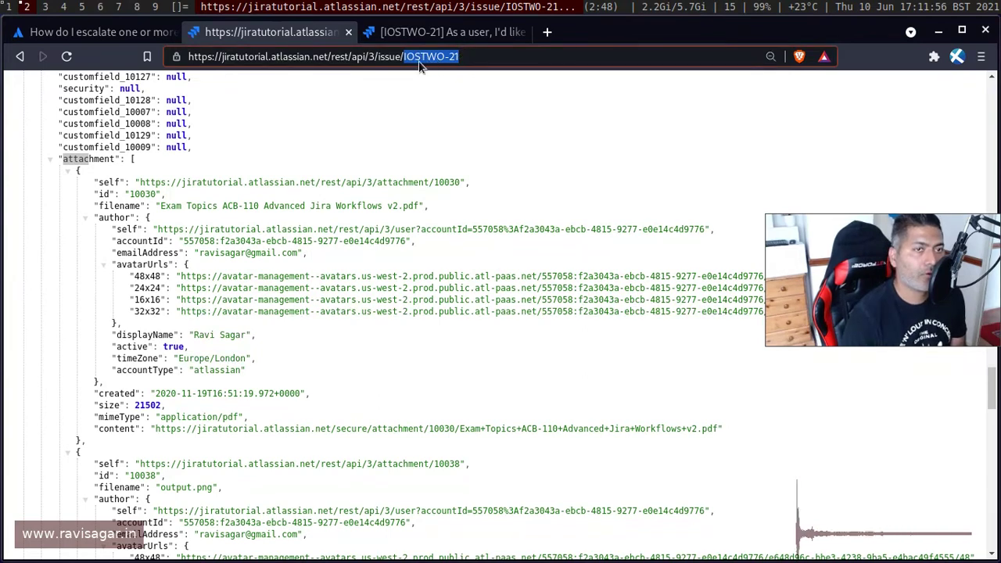
pyautogui.scroll(15, 264, 295)
pyautogui.scroll(7, 442, 278)
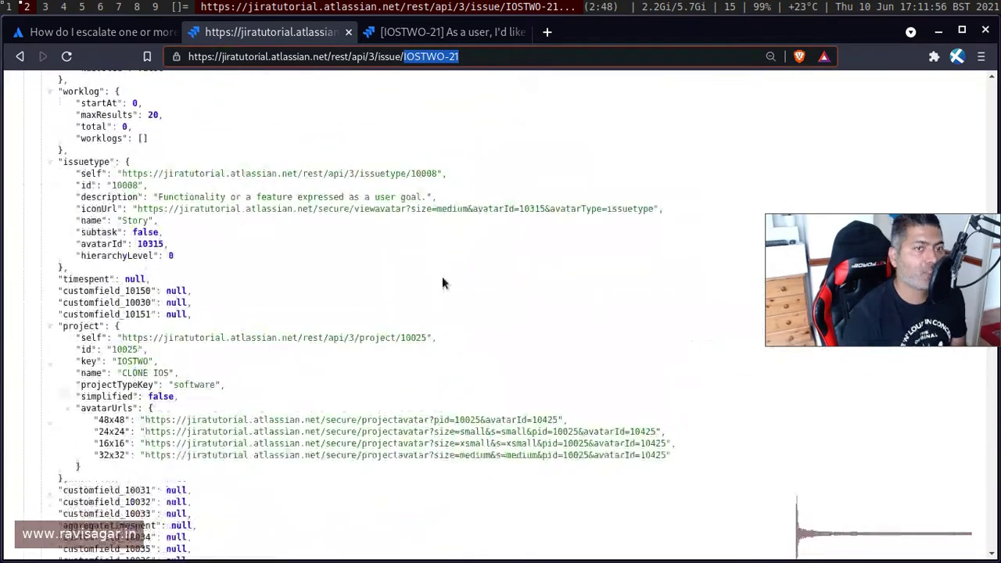
pyautogui.click(442, 278)
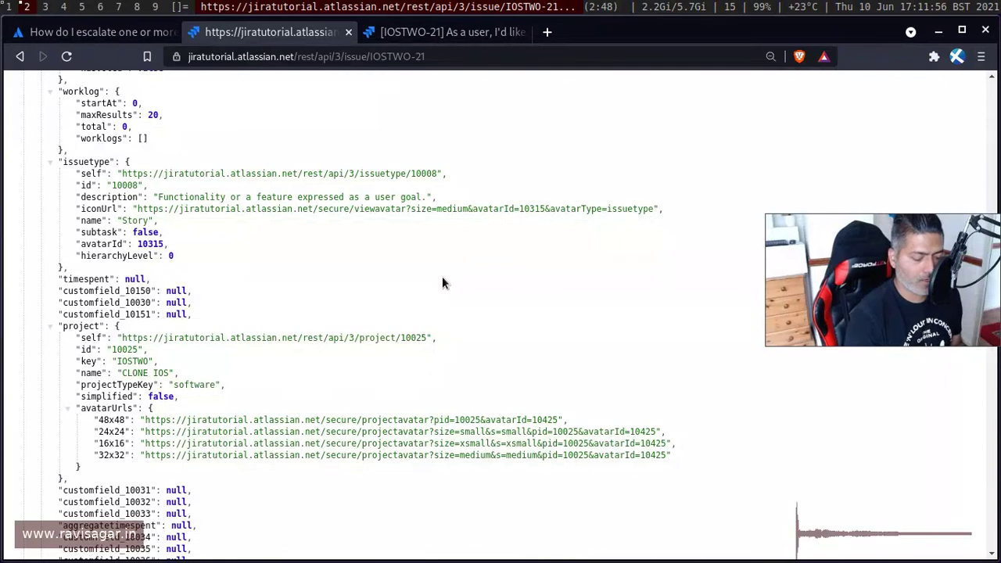
pyautogui.press('Home')
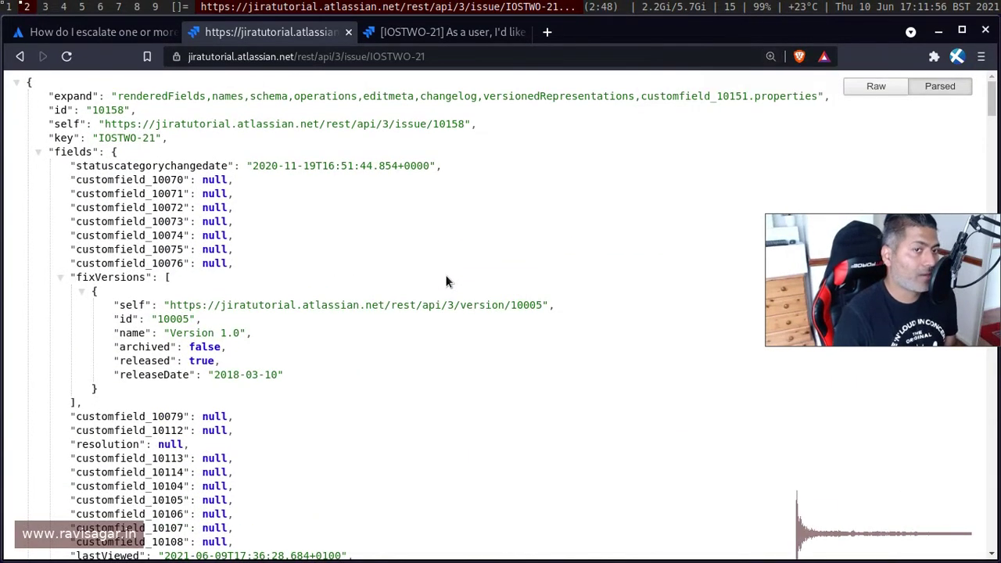
pyautogui.hotkey('ctrl', 'f')
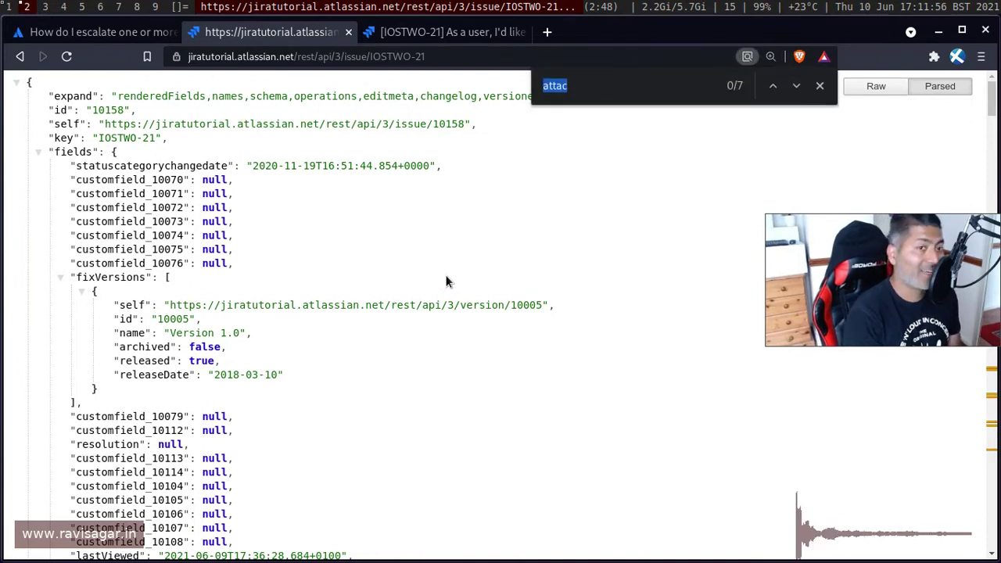
pyautogui.write('attac')
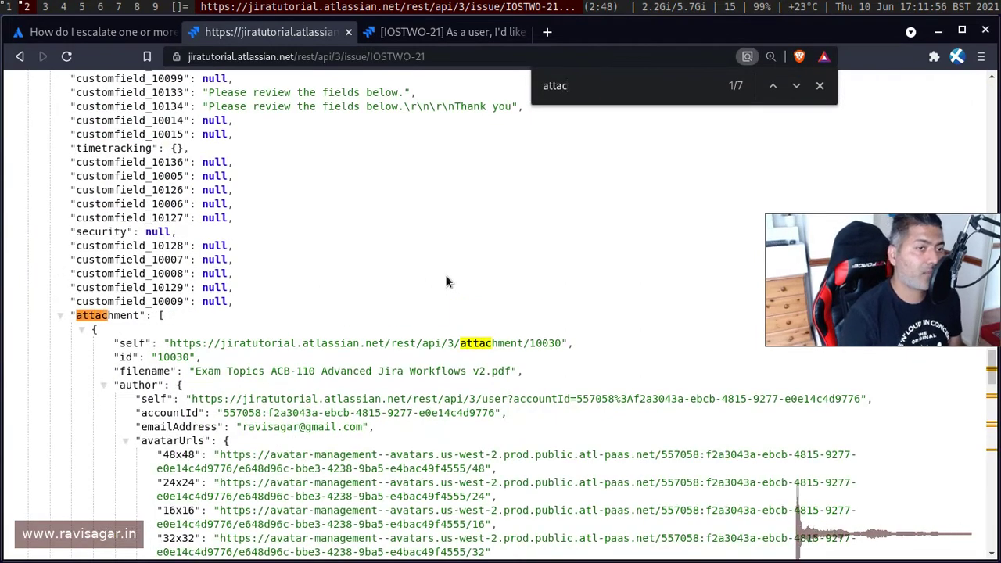
# Collapse the three attachment objects in the JSON response.
pyautogui.scroll(-4, 445, 282)
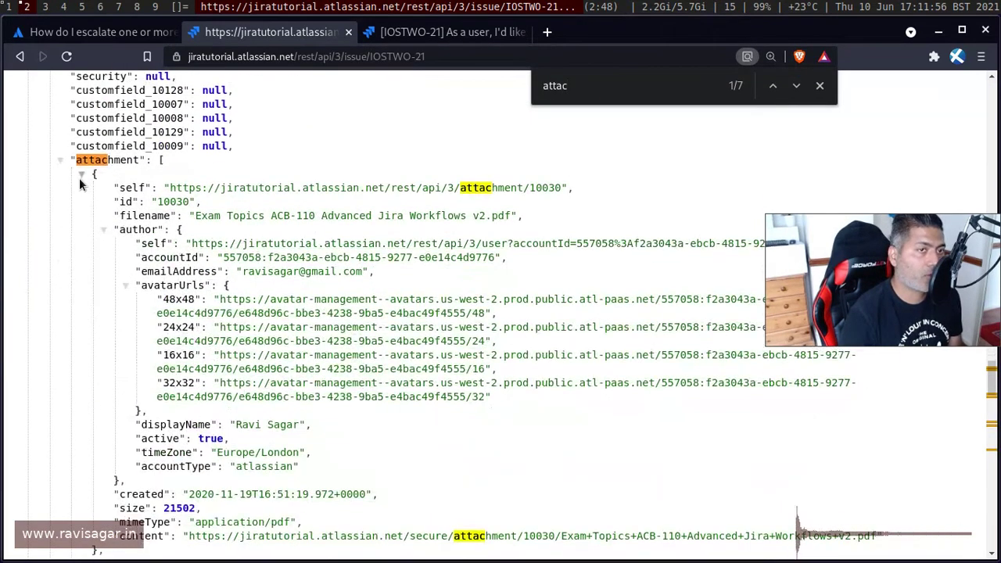
pyautogui.click(81, 173)
pyautogui.click(82, 187)
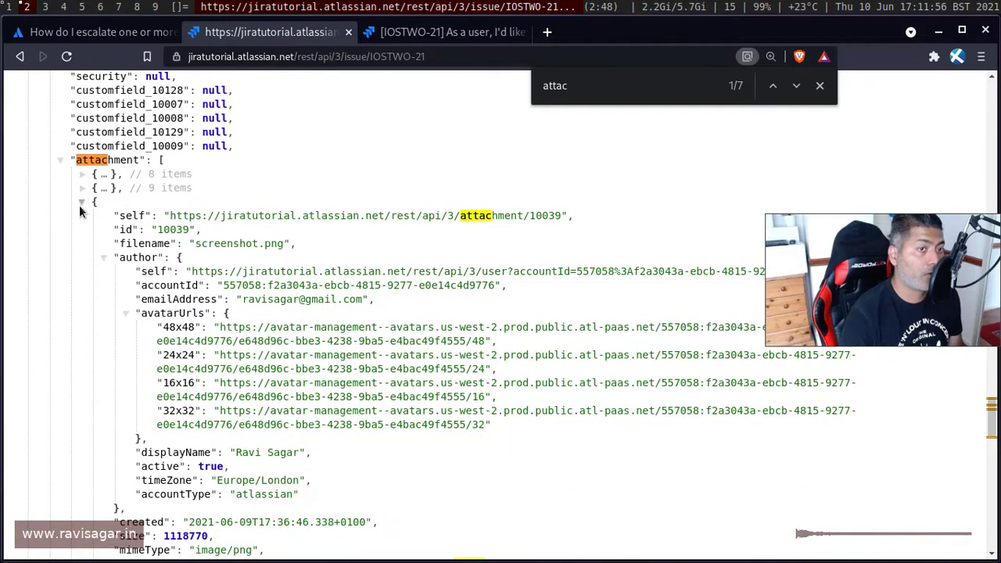
pyautogui.click(81, 202)
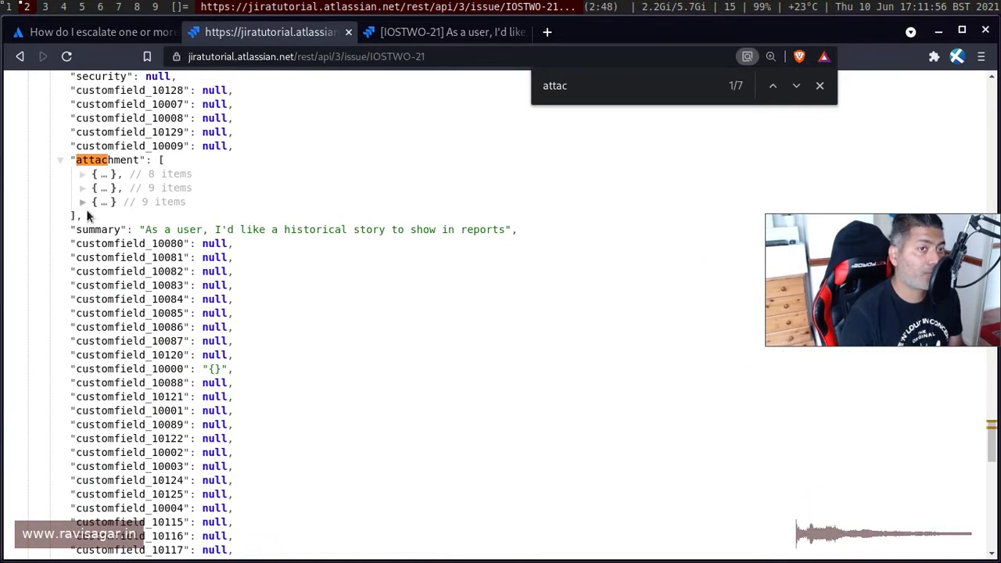
# Glance at the IOSTWO-21 issue page, then return and expand the PDF attachment's details.
pyautogui.click(444, 35)
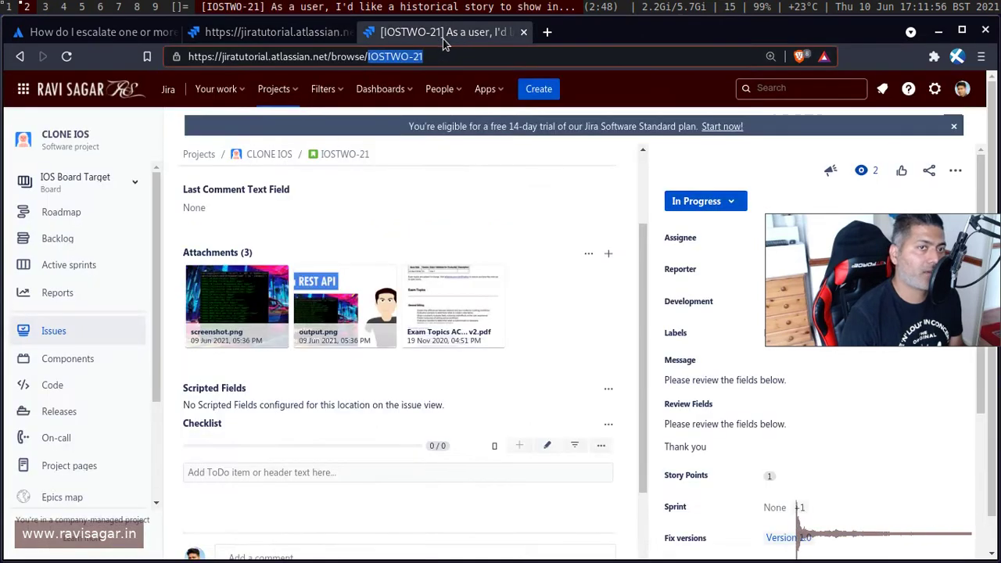
pyautogui.scroll(-3, 283, 340)
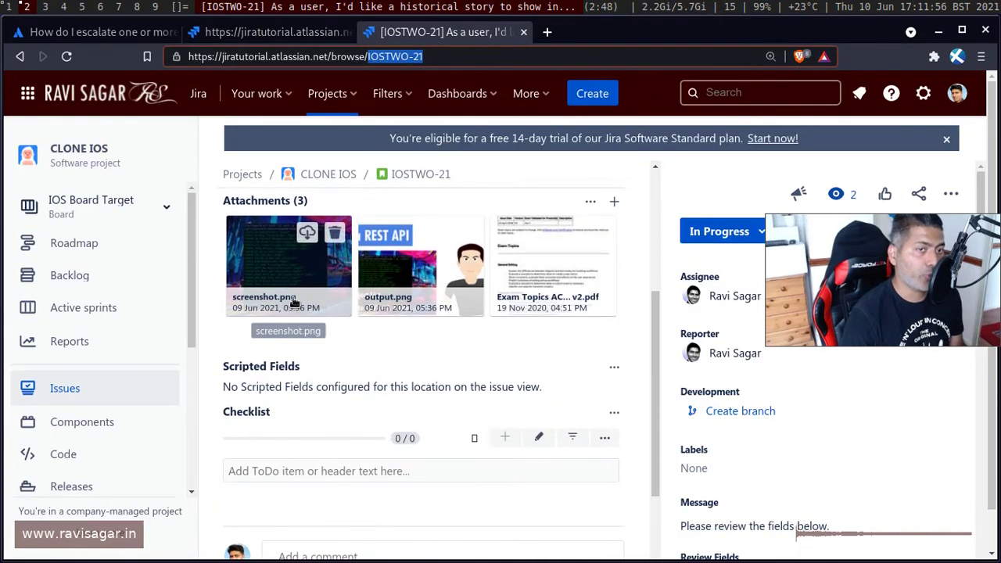
pyautogui.click(270, 32)
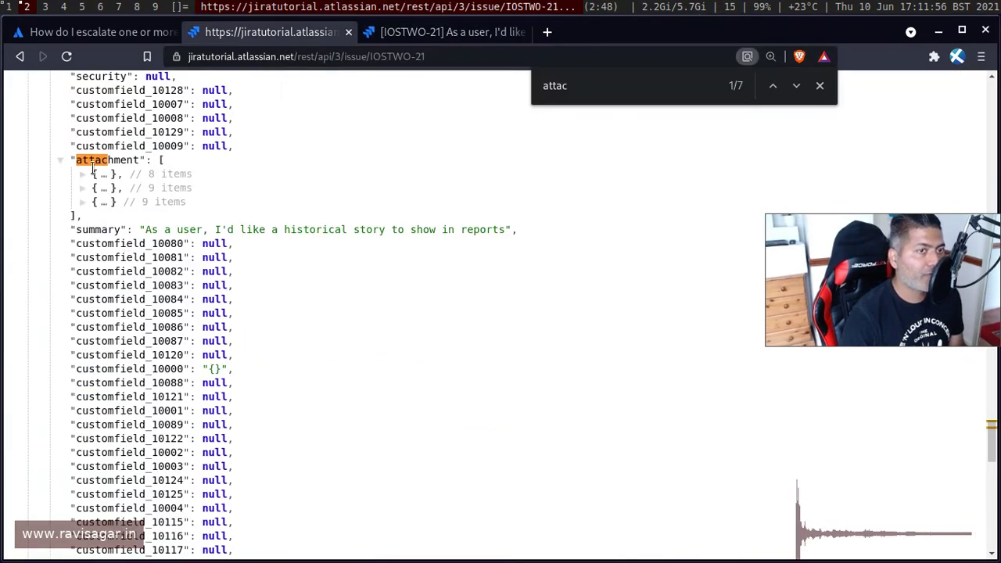
pyautogui.click(83, 173)
# Read through the PDF attachment's JSON fields, then switch to the Atlassian Community question tab.
pyautogui.scroll(-1, 136, 203)
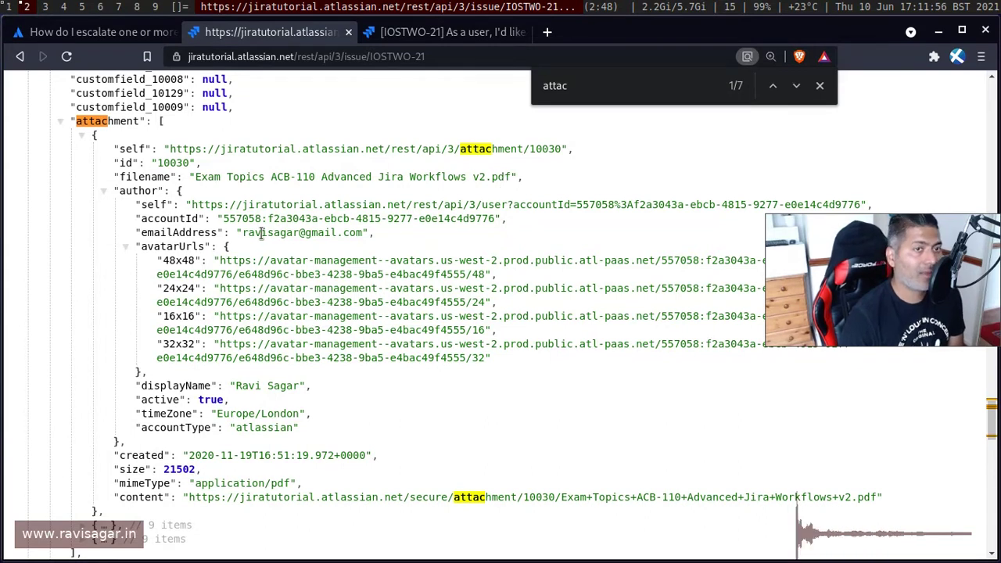
pyautogui.scroll(-4, 261, 231)
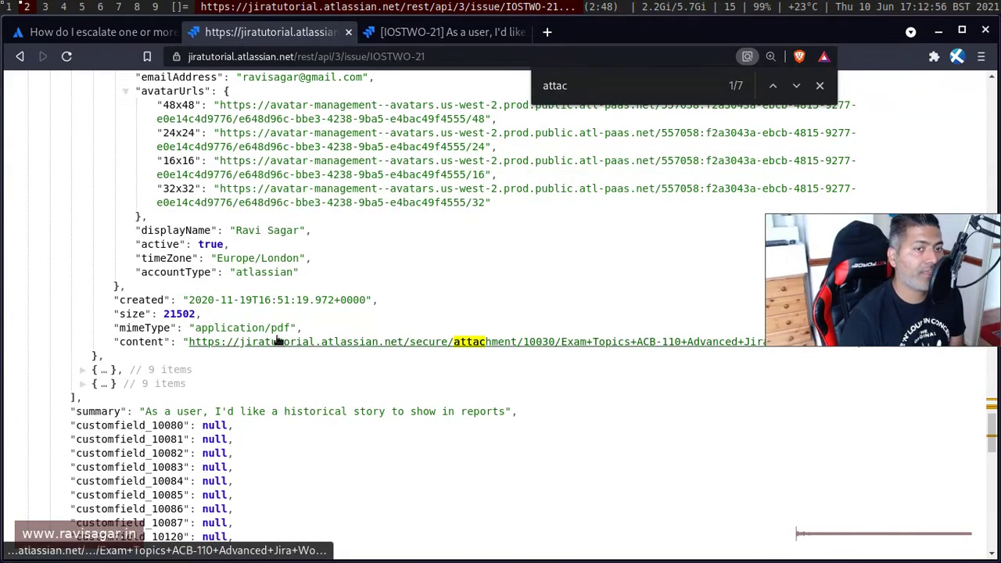
pyautogui.scroll(-4, 302, 342)
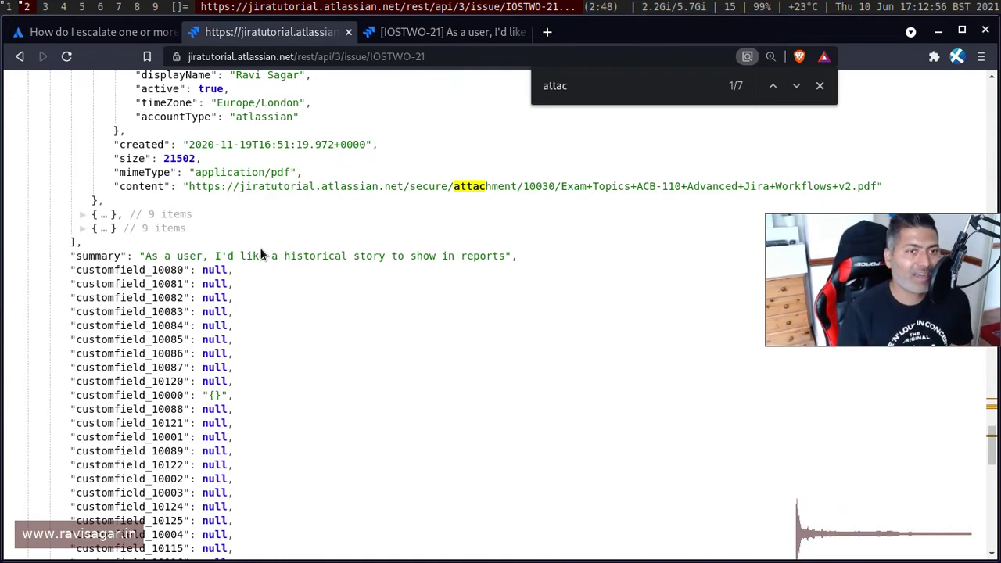
pyautogui.scroll(4, 261, 252)
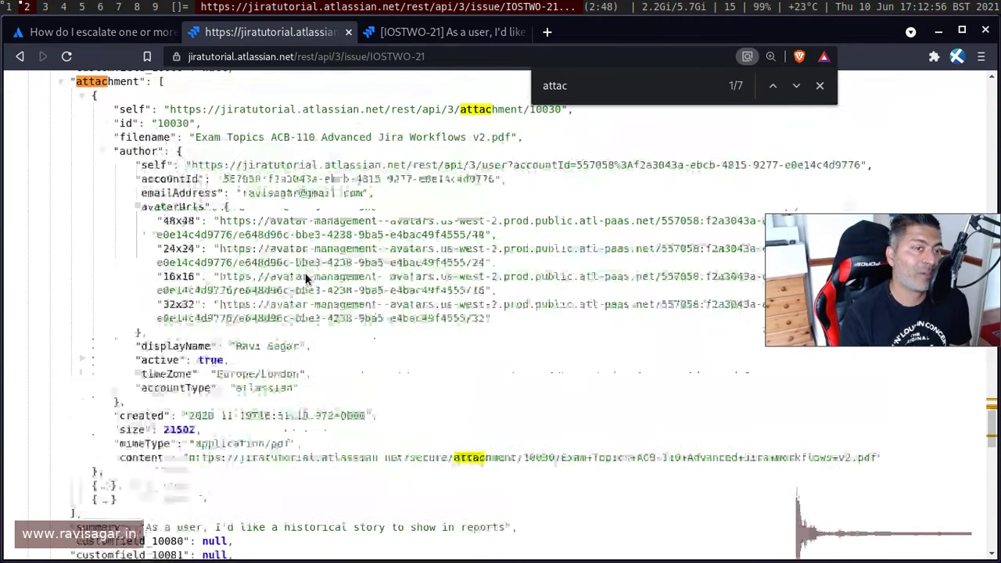
pyautogui.scroll(-5, 306, 278)
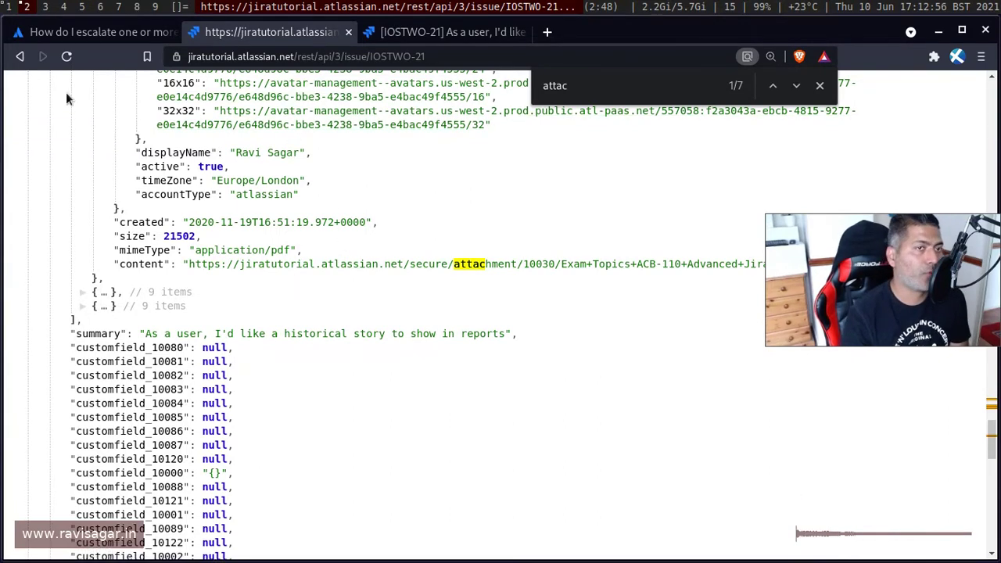
pyautogui.click(89, 32)
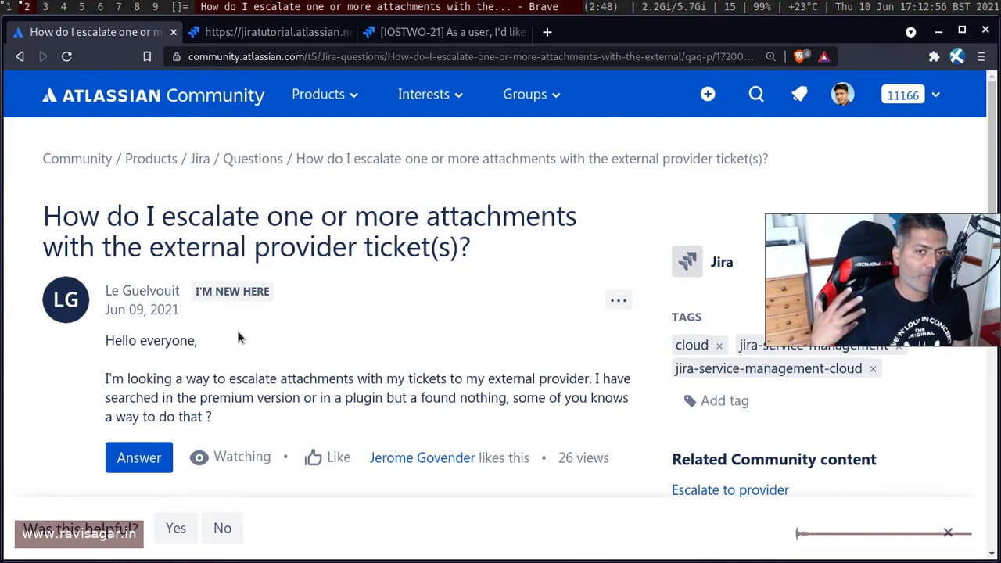
# Move the mpv video window over the page title and drag its corner out to enlarge it.
pyautogui.click(823, 264)
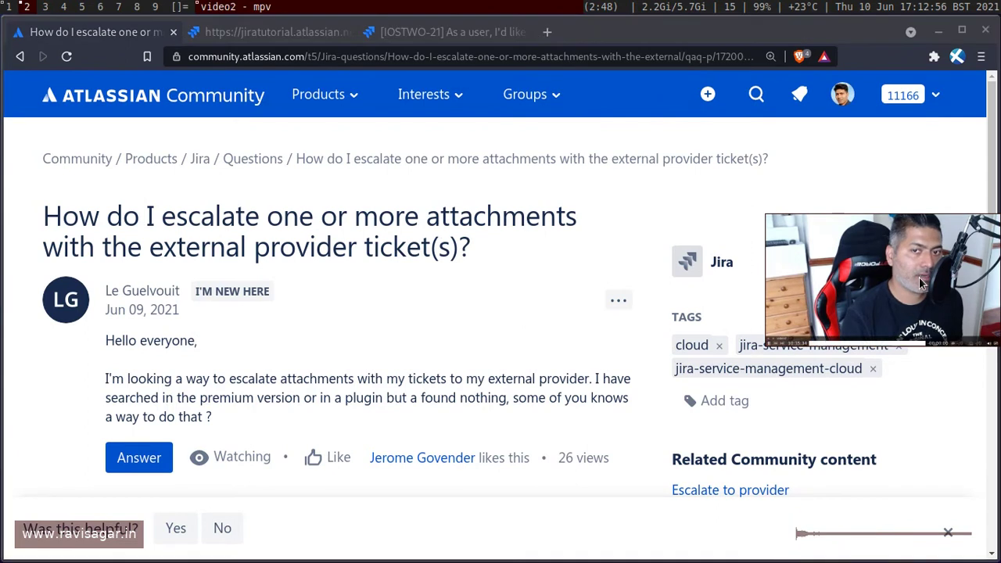
pyautogui.moveTo(923, 283); pyautogui.dragTo(291, 203)
pyautogui.moveTo(374, 250); pyautogui.dragTo(716, 467)
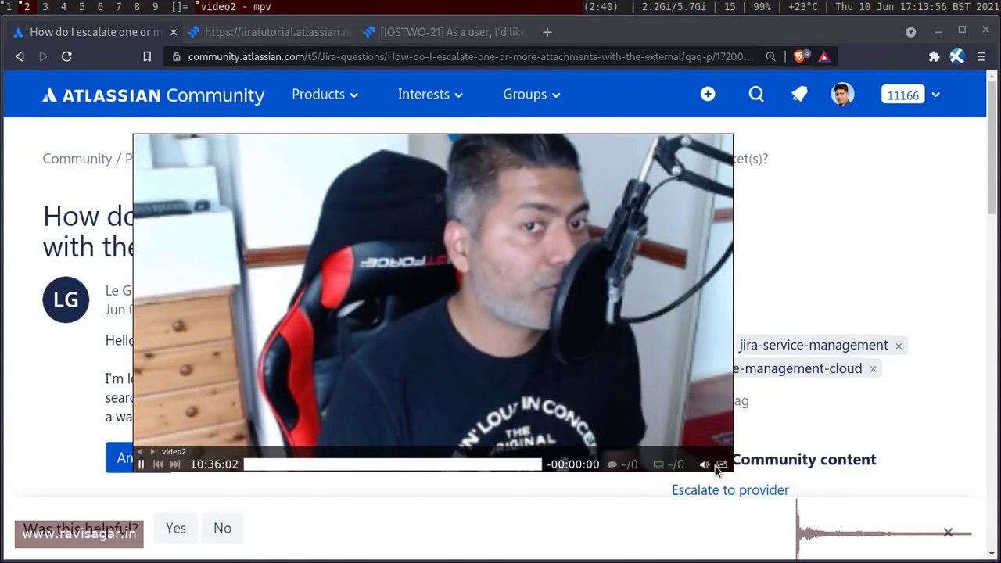
# Shrink the mpv video window back to a small picture-in-picture size.
pyautogui.click(716, 465)
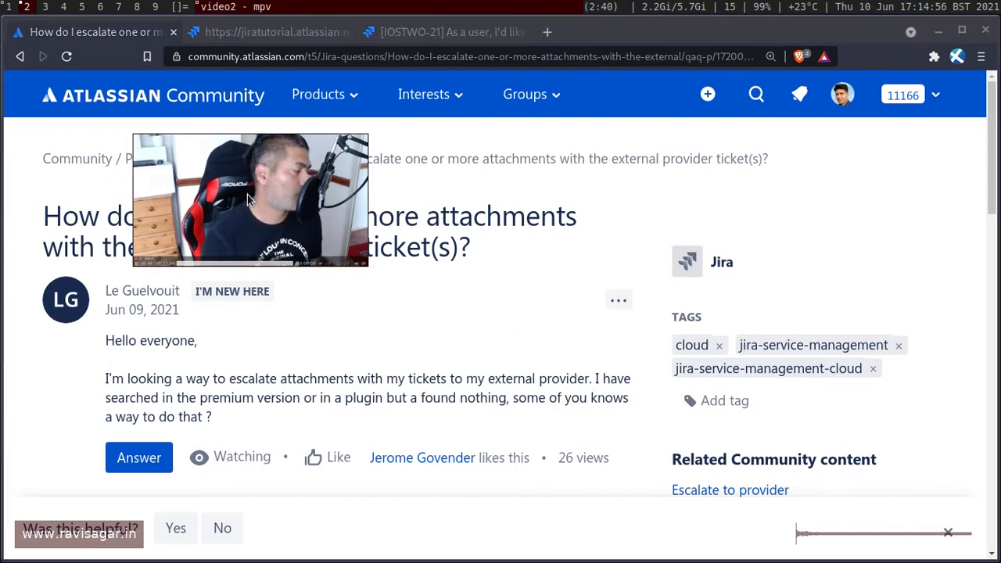
# Drag the small mpv window from the top-left to the centre of the question page.
pyautogui.moveTo(264, 197); pyautogui.dragTo(444, 341)
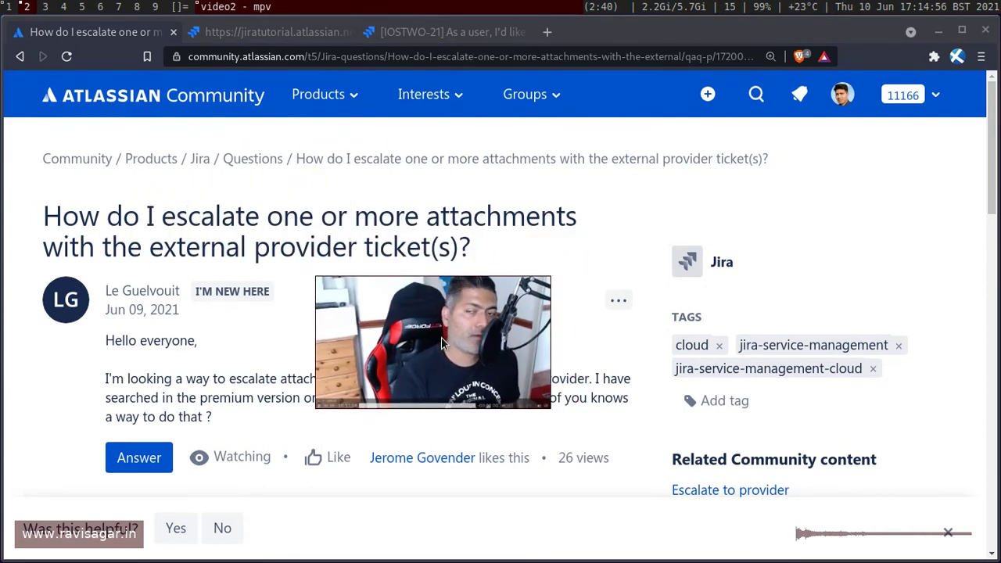